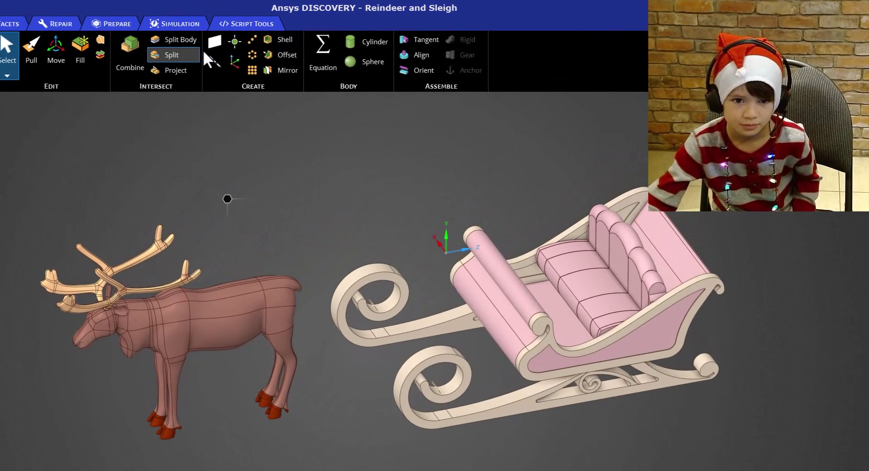
Linear-pattern the reindeer into four copies, 3 m apart, along the sleigh runner edge
{"action": "left_click", "coordinate": [254, 40]}
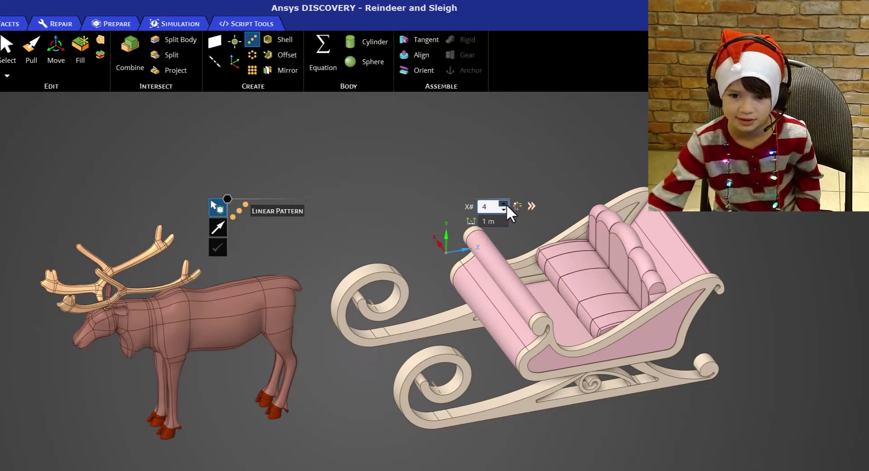
{"action": "left_click", "coordinate": [487, 221]}
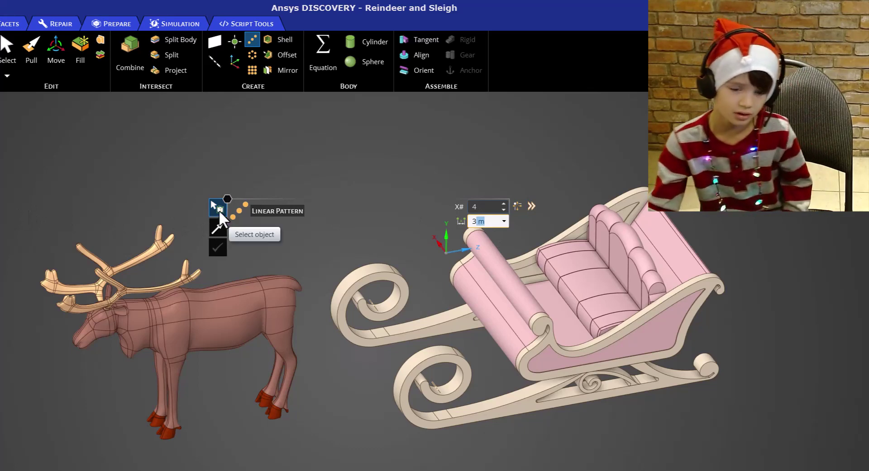
{"action": "key", "text": "Return"}
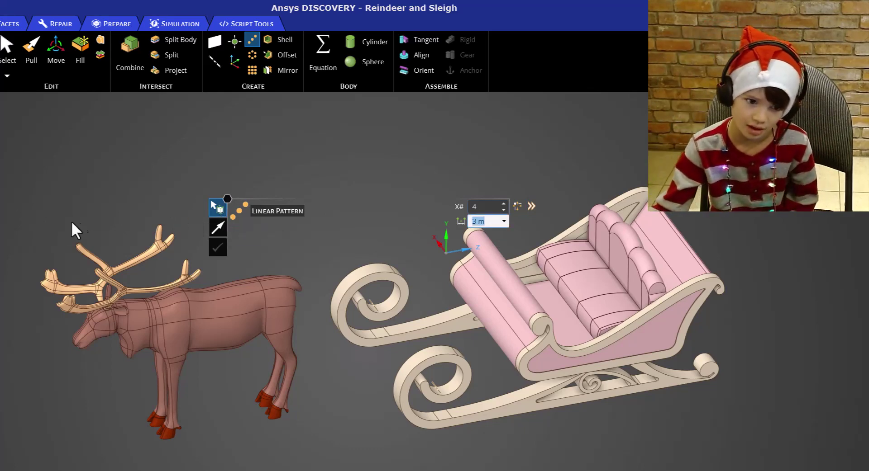
{"action": "left_click_drag", "start_coordinate": [20, 205], "coordinate": [313, 470]}
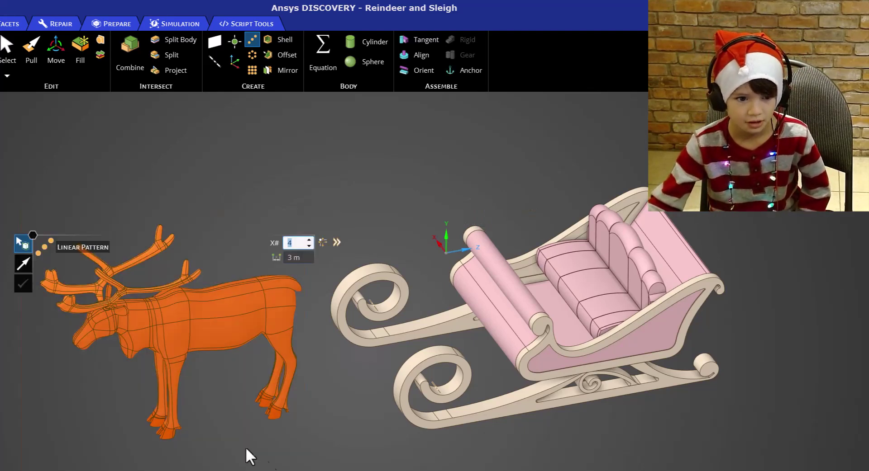
{"action": "left_click", "coordinate": [26, 267]}
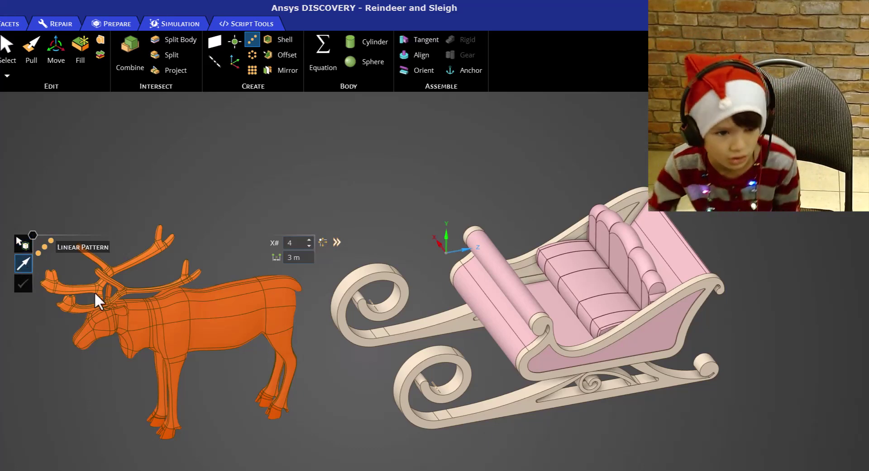
{"action": "left_click", "coordinate": [618, 397]}
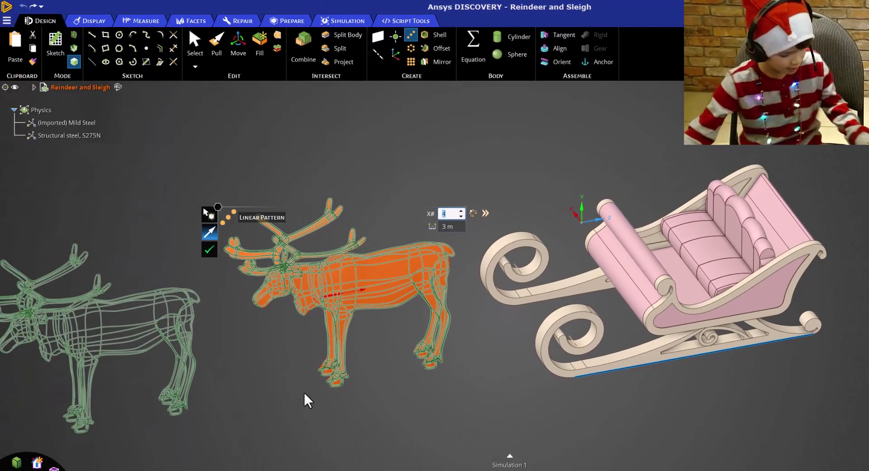
{"action": "scroll", "coordinate": [280, 428], "scroll_direction": "down", "scroll_amount": 10}
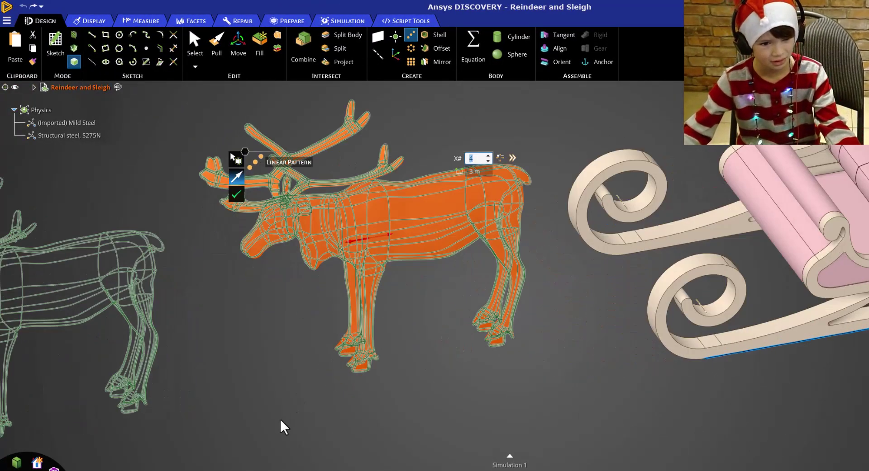
{"action": "scroll", "coordinate": [285, 430], "scroll_direction": "down", "scroll_amount": 4}
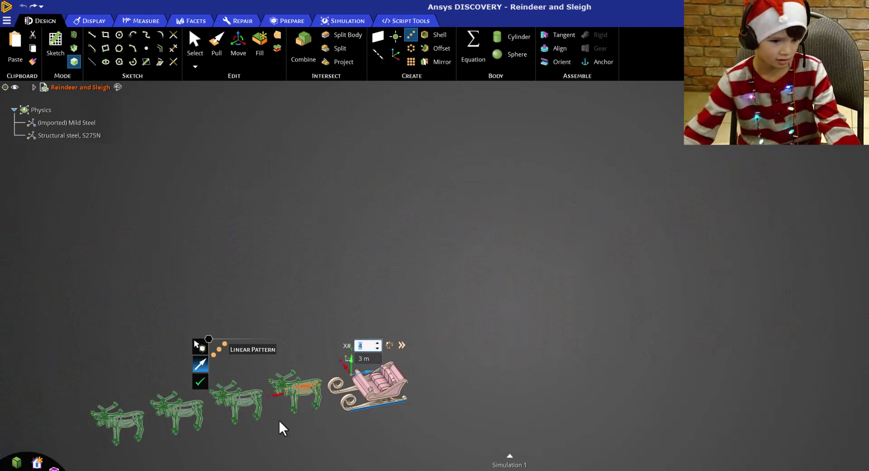
{"action": "left_click", "coordinate": [209, 386]}
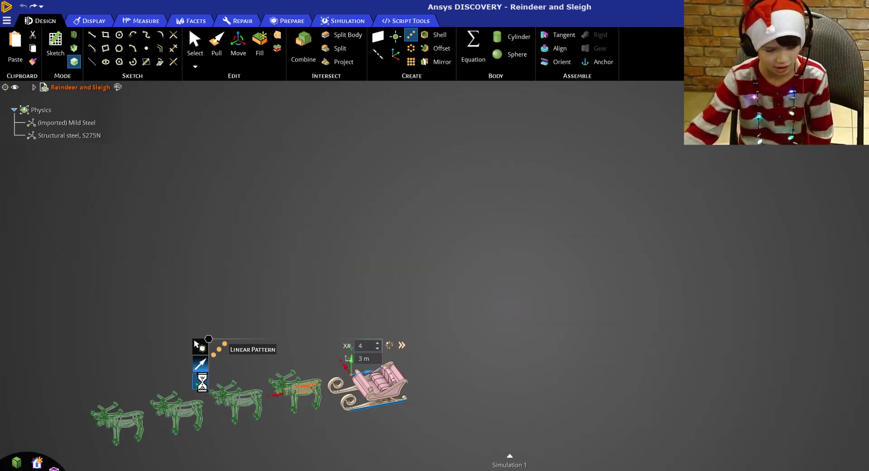
Finish the pattern, leaving four reindeer lined up ahead of the sleigh
{"action": "middle_click_drag", "start_coordinate": [378, 427], "coordinate": [766, 174], "text": "shift"}
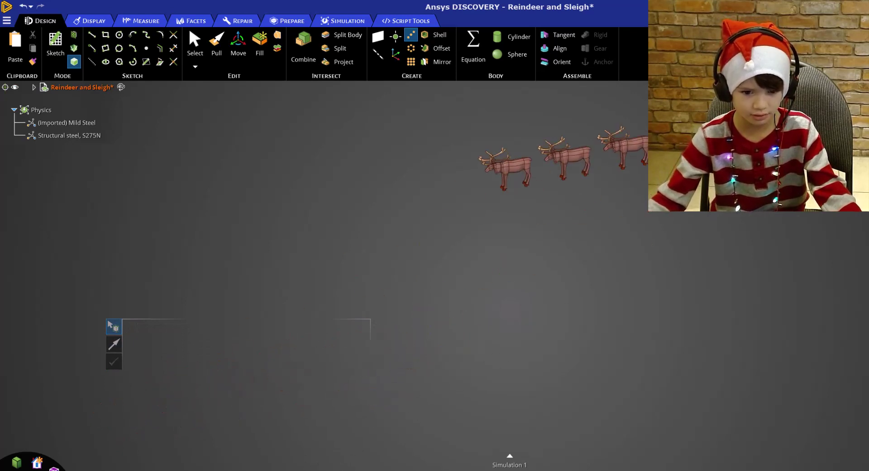
{"action": "middle_click_drag", "start_coordinate": [697, 213], "coordinate": [555, 360], "text": "shift"}
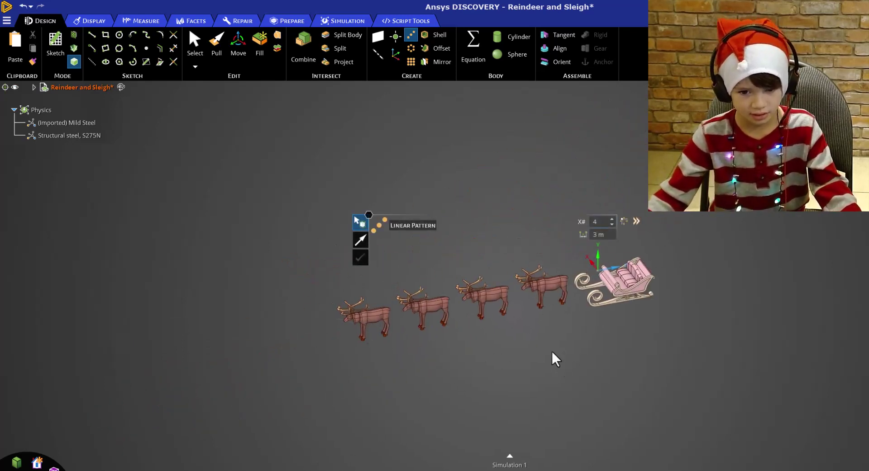
{"action": "key", "text": "Tab"}
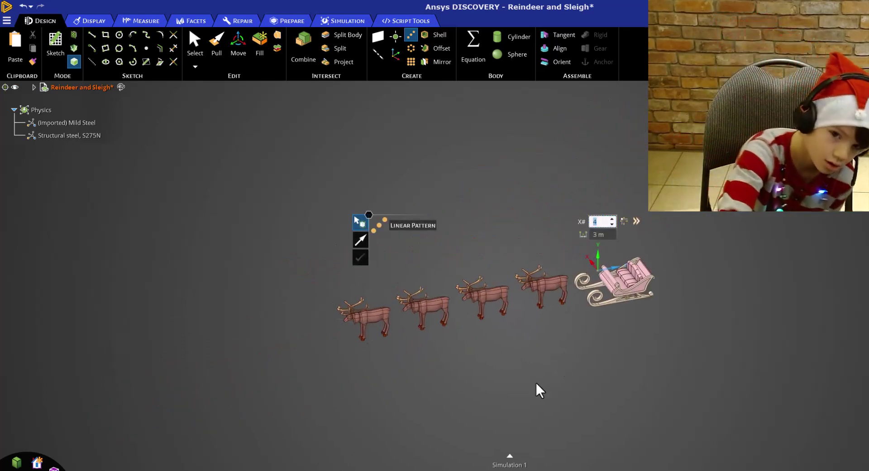
{"action": "key", "text": "Escape"}
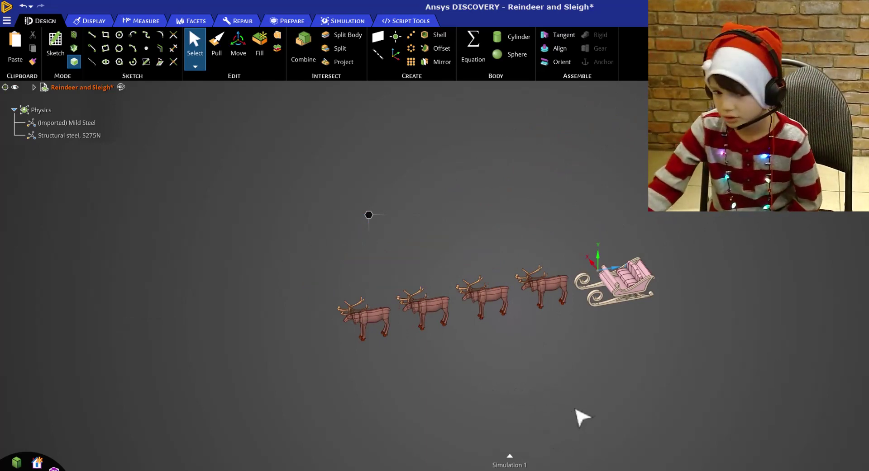
Orbit and zoom around the reindeer team, then begin creating a sphere body
{"action": "mouse_move", "coordinate": [585, 418]}
{"action": "middle_mouse_down"}
{"action": "mouse_move", "coordinate": [577, 389]}
{"action": "mouse_move", "coordinate": [549, 369]}
{"action": "middle_mouse_up"}
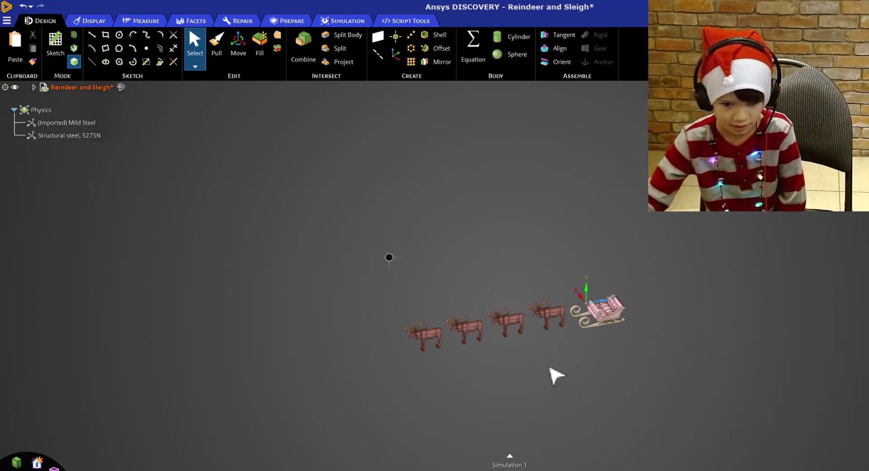
{"action": "scroll", "coordinate": [549, 369], "scroll_direction": "up", "scroll_amount": 4}
{"action": "scroll", "coordinate": [498, 304], "scroll_direction": "up", "scroll_amount": 2}
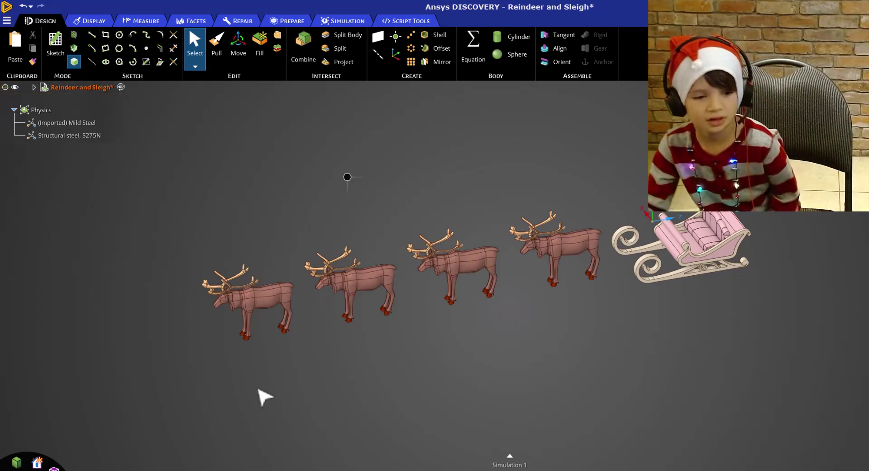
{"action": "middle_click_drag", "start_coordinate": [236, 411], "coordinate": [312, 398]}
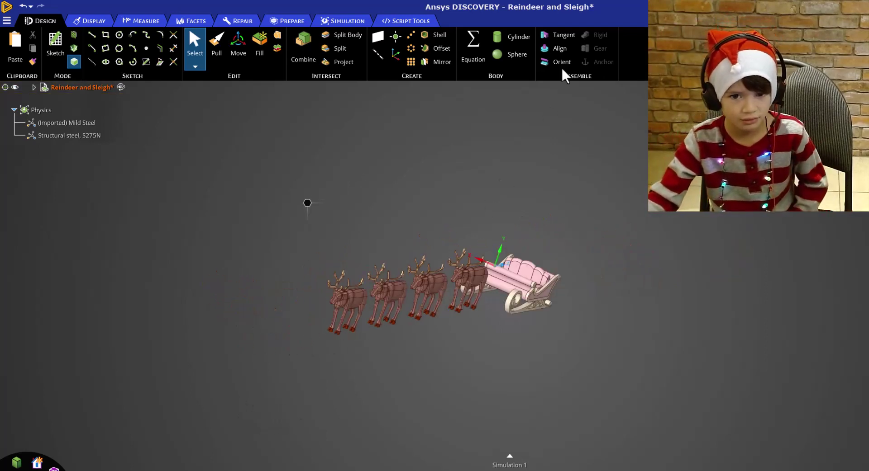
{"action": "left_click", "coordinate": [496, 60]}
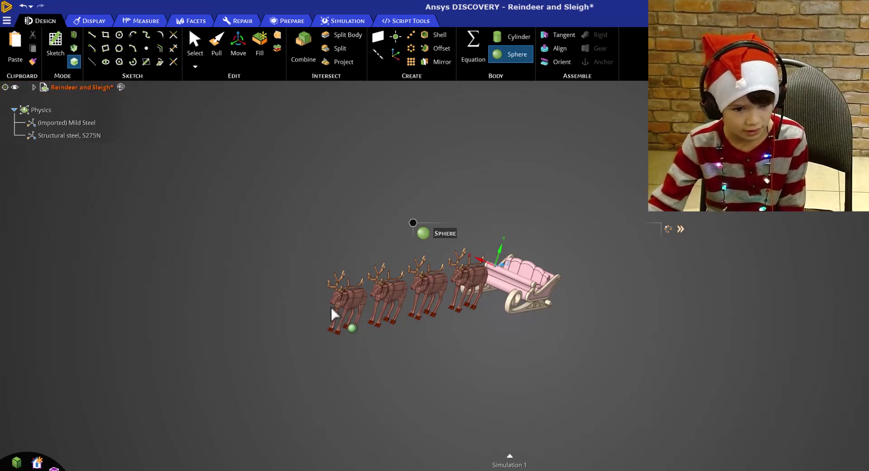
{"action": "scroll", "coordinate": [306, 330], "scroll_direction": "up", "scroll_amount": 6}
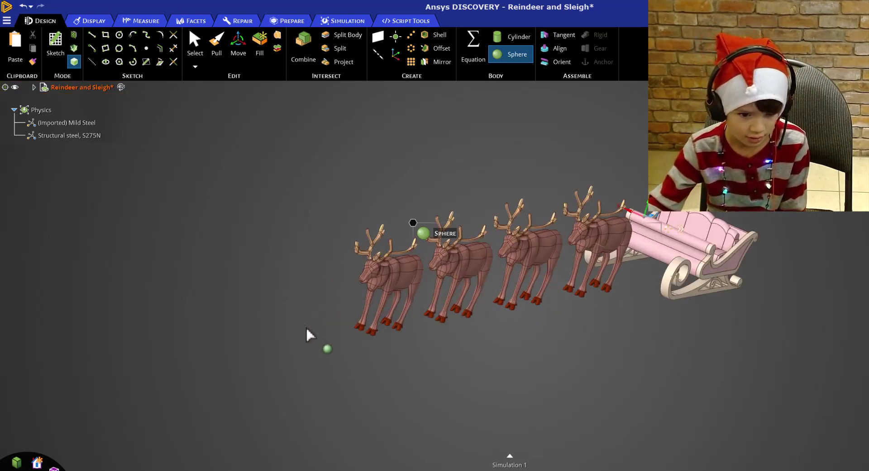
{"action": "scroll", "coordinate": [430, 202], "scroll_direction": "up", "scroll_amount": 3}
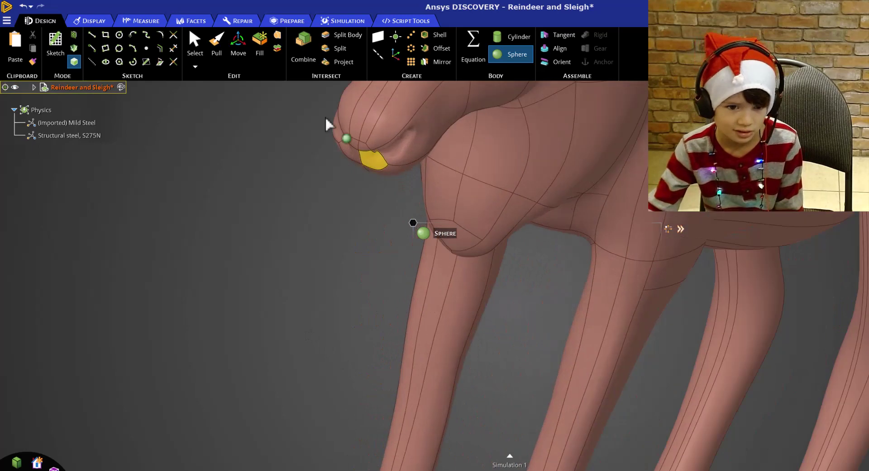
{"action": "left_click", "coordinate": [357, 156]}
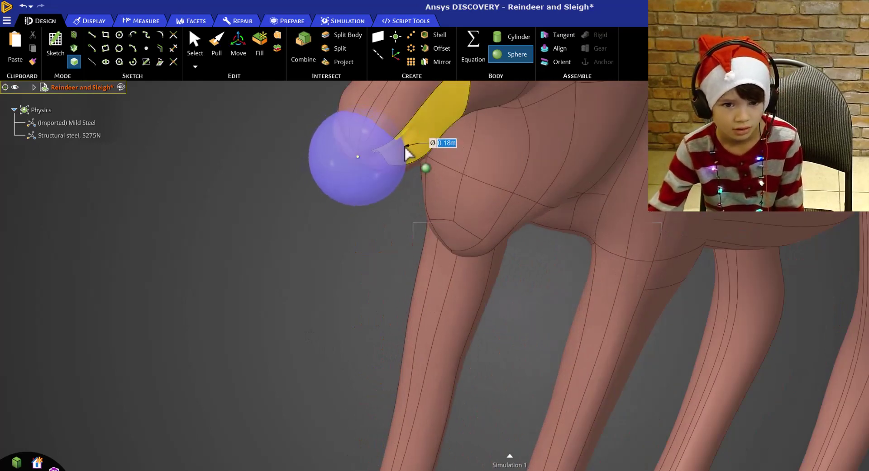
{"action": "left_click", "coordinate": [405, 152]}
{"action": "key", "text": "Escape"}
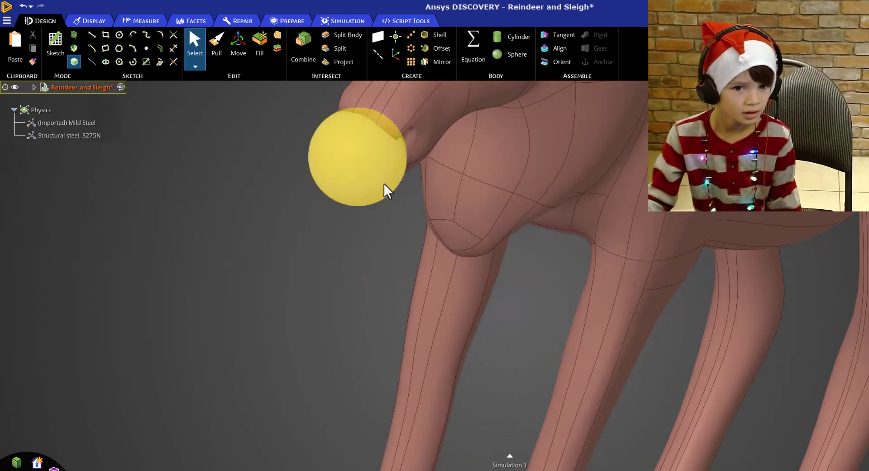
{"action": "left_click", "coordinate": [386, 188]}
{"action": "left_click", "coordinate": [86, 20]}
{"action": "left_click", "coordinate": [55, 46]}
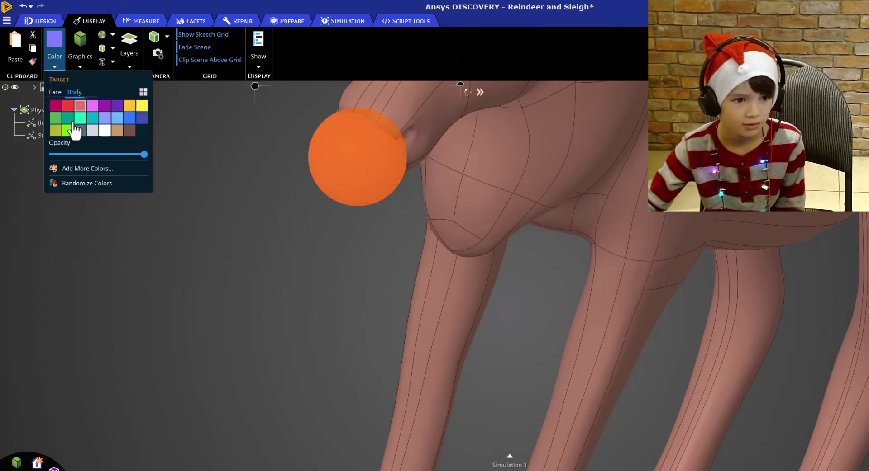
{"action": "left_click", "coordinate": [72, 129]}
{"action": "left_click", "coordinate": [291, 312]}
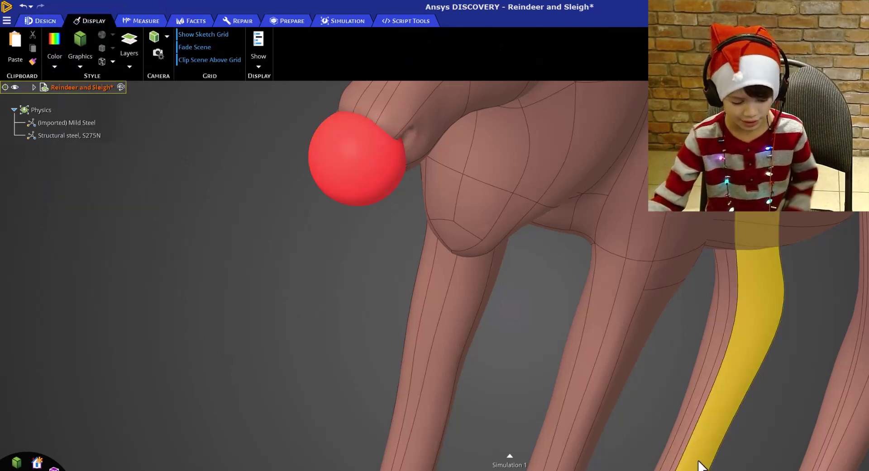
{"action": "scroll", "coordinate": [749, 459], "scroll_direction": "down", "scroll_amount": 10}
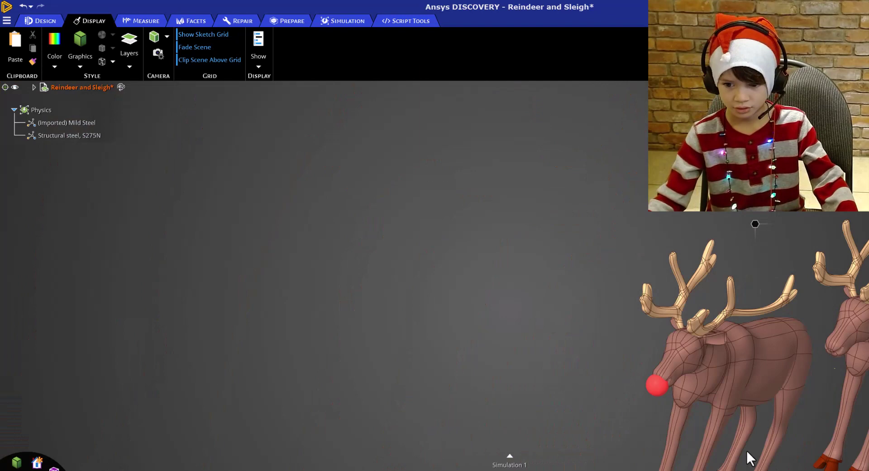
{"action": "middle_click_drag", "start_coordinate": [688, 351], "coordinate": [477, 343], "text": "shift"}
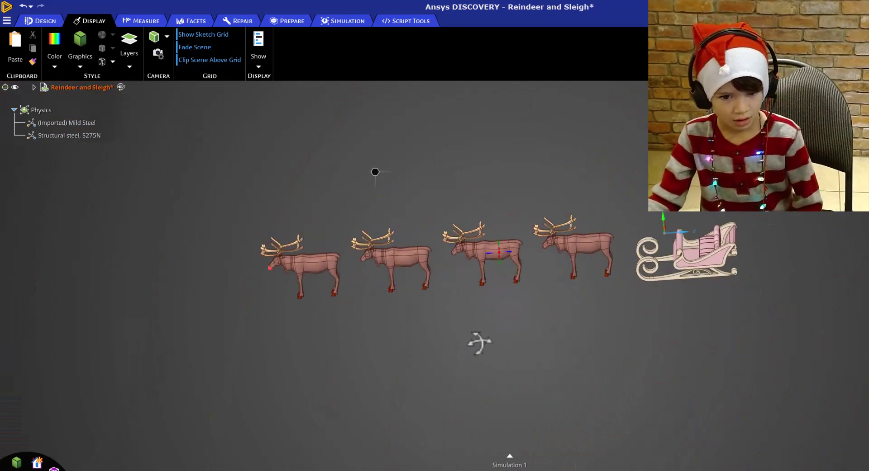
Add an external flow enclosure with inflow from ahead of the reindeer and a bottom ground plane
{"action": "left_click", "coordinate": [343, 25]}
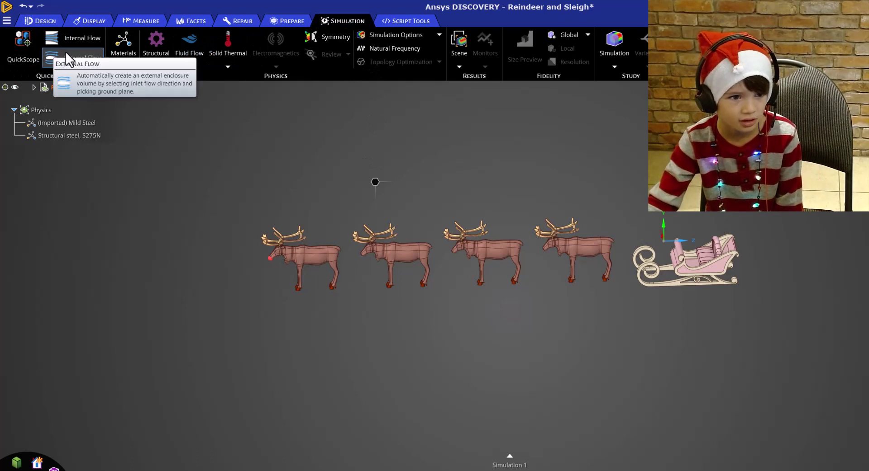
{"action": "left_click", "coordinate": [84, 61]}
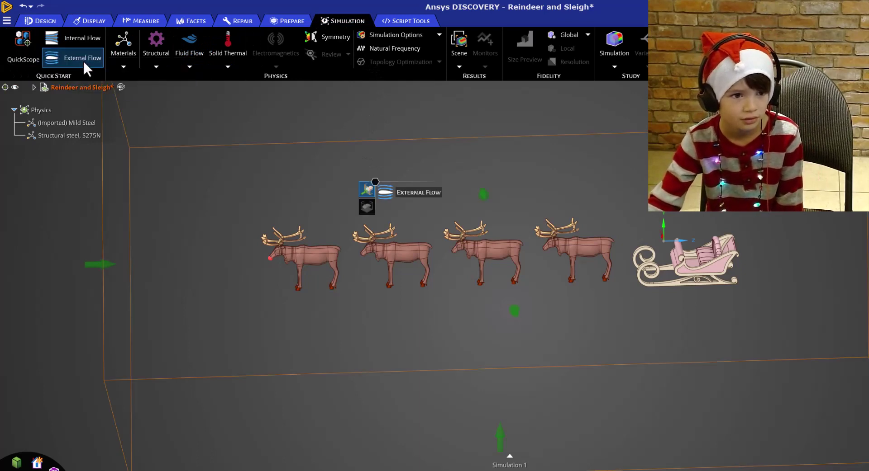
{"action": "left_click", "coordinate": [366, 189]}
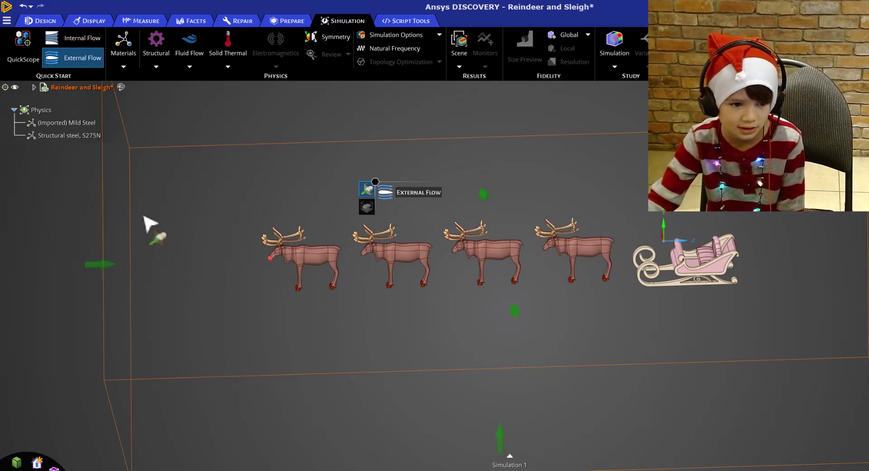
{"action": "left_click", "coordinate": [113, 273]}
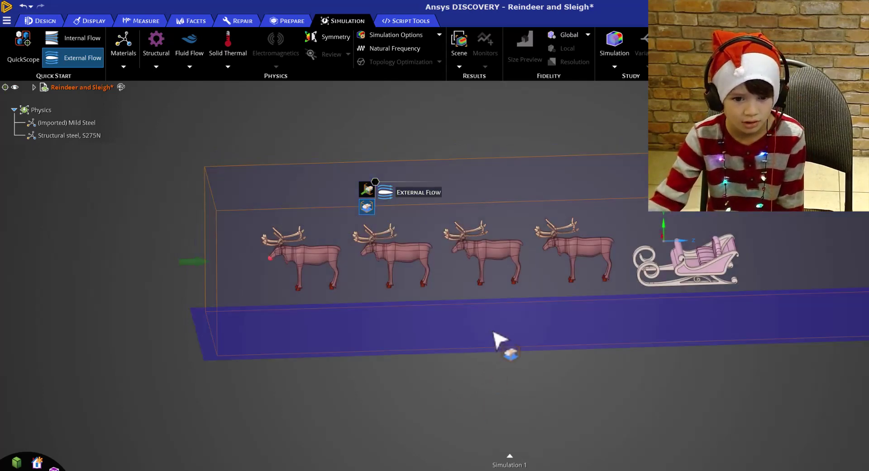
{"action": "left_click", "coordinate": [498, 340]}
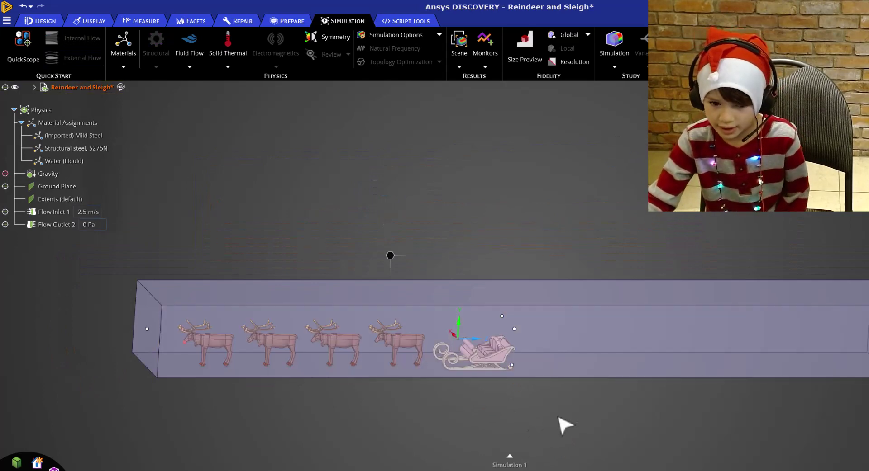
Pull the enclosure's bottom face down about 1.01 m beneath the sleigh team
{"action": "middle_click_drag", "start_coordinate": [561, 426], "coordinate": [583, 394]}
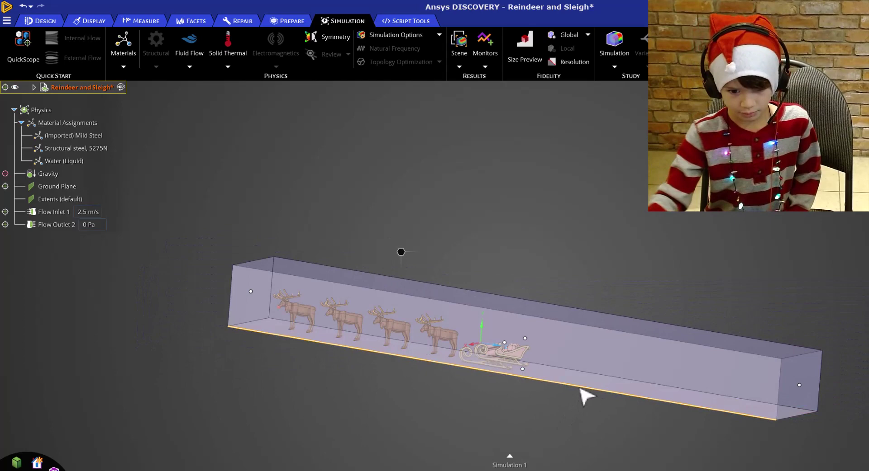
{"action": "left_click", "coordinate": [580, 389]}
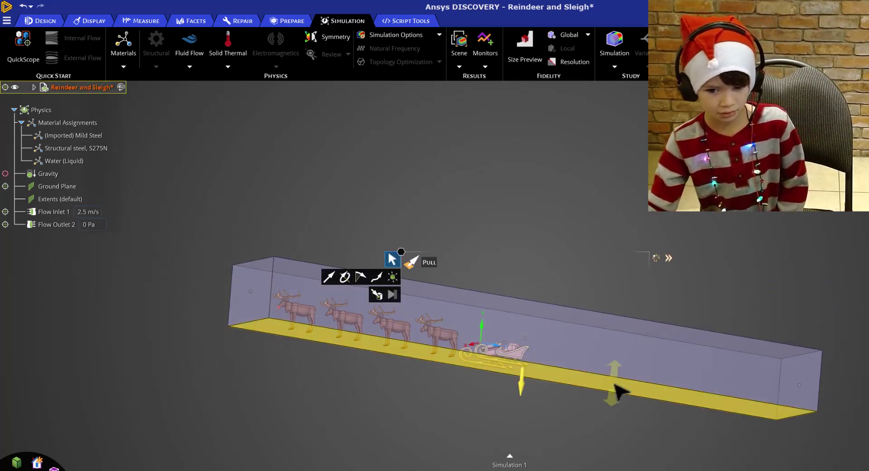
{"action": "left_click_drag", "start_coordinate": [620, 397], "coordinate": [622, 412]}
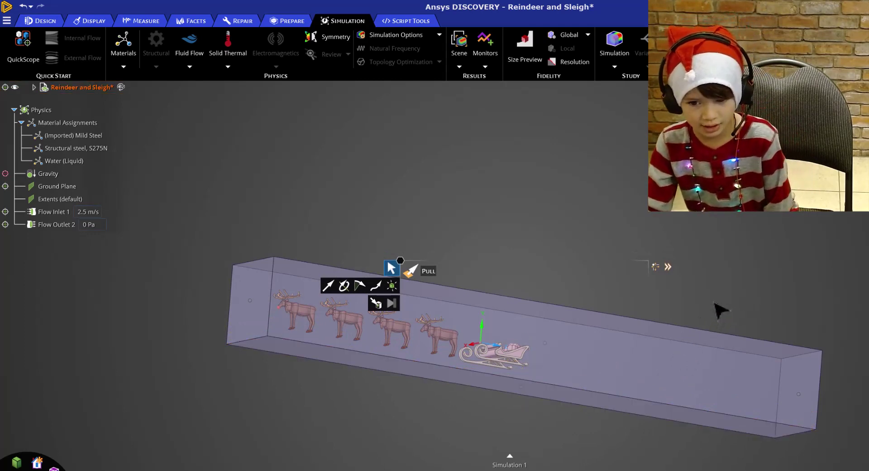
{"action": "middle_click_drag", "start_coordinate": [714, 304], "coordinate": [689, 300]}
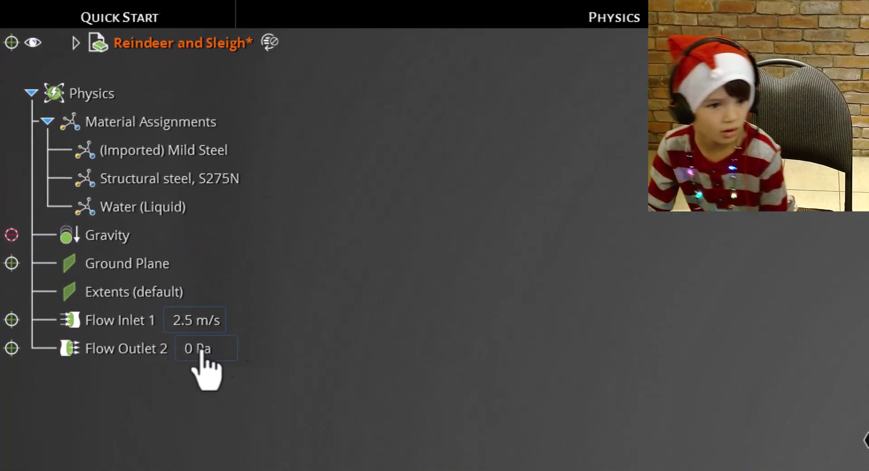
Set Flow Inlet 1 velocity to 100 km/h, shown as 27.8 m/s
{"action": "left_click", "coordinate": [189, 354]}
{"action": "left_click", "coordinate": [223, 319]}
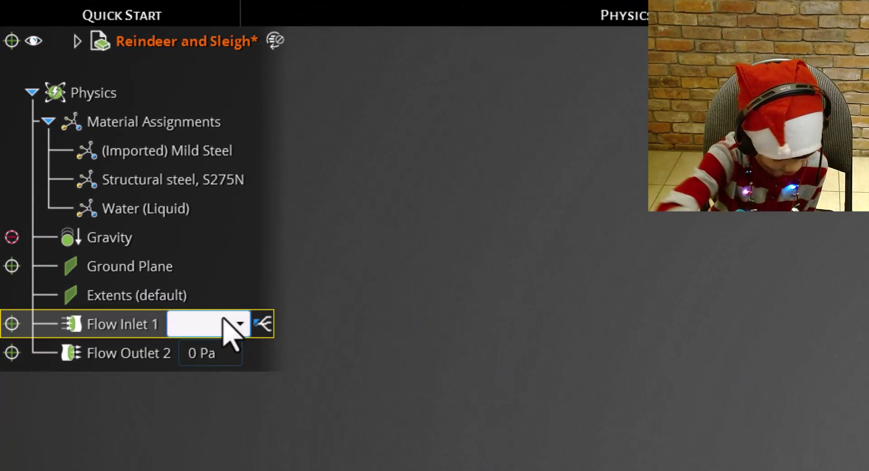
{"action": "type", "text": "1"}
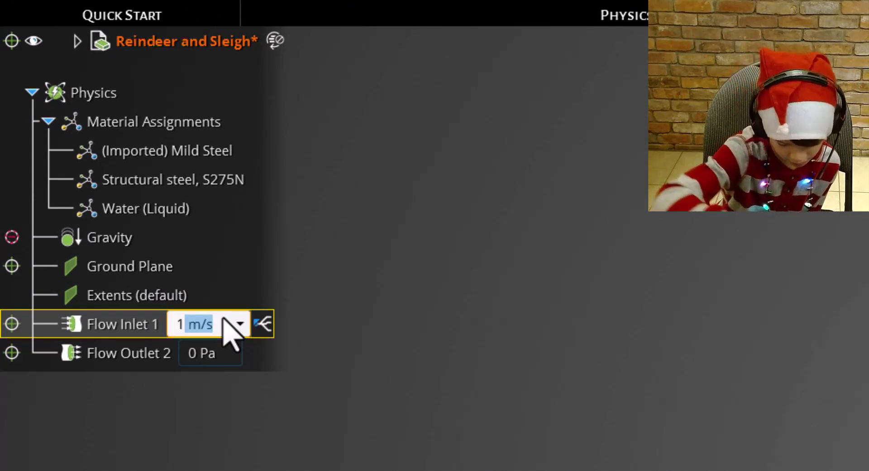
{"action": "type", "text": "00"}
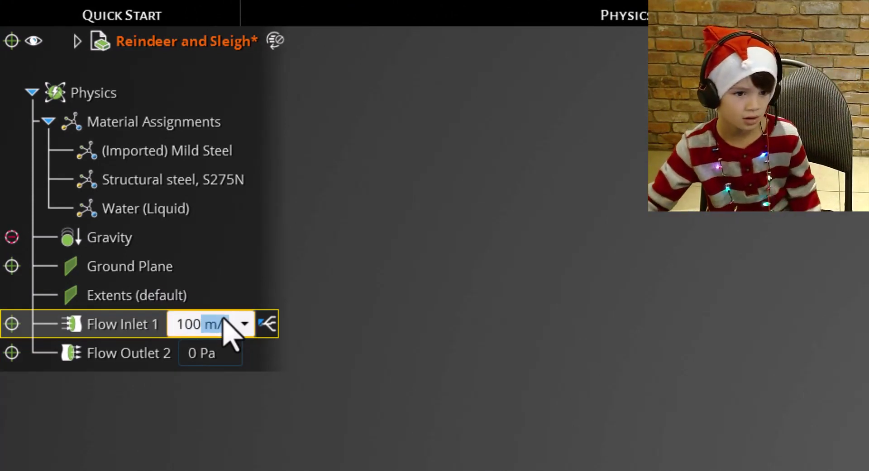
{"action": "left_click", "coordinate": [244, 324]}
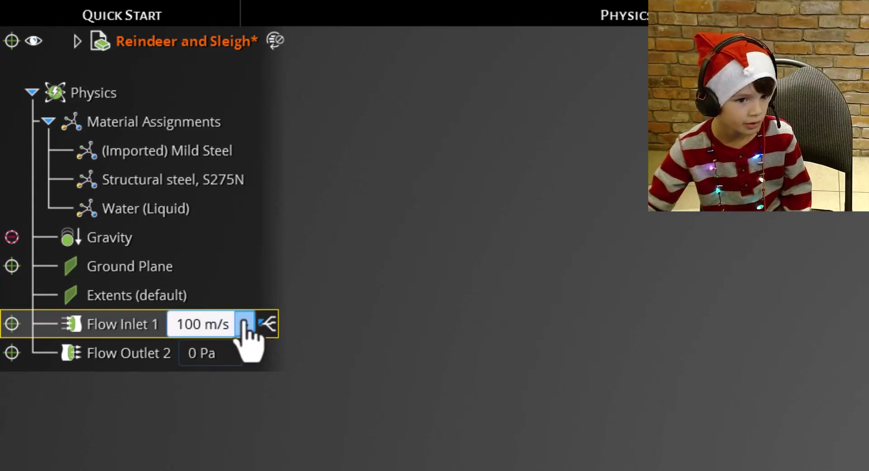
{"action": "left_click", "coordinate": [279, 427]}
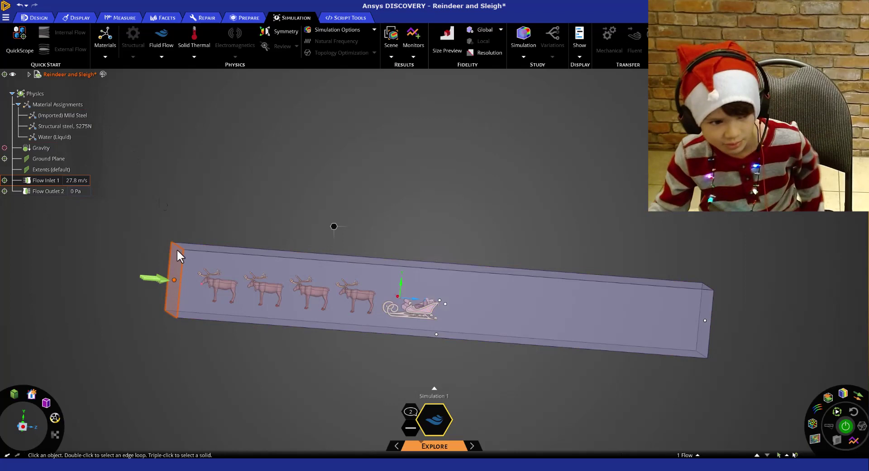
Run the air-flow simulation from the radial menu's green play button
{"action": "mouse_move", "coordinate": [158, 274]}
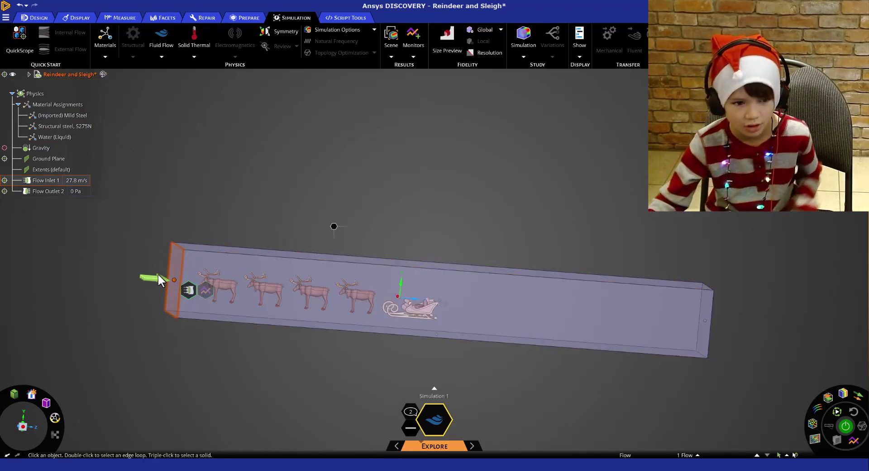
{"action": "left_click", "coordinate": [845, 427]}
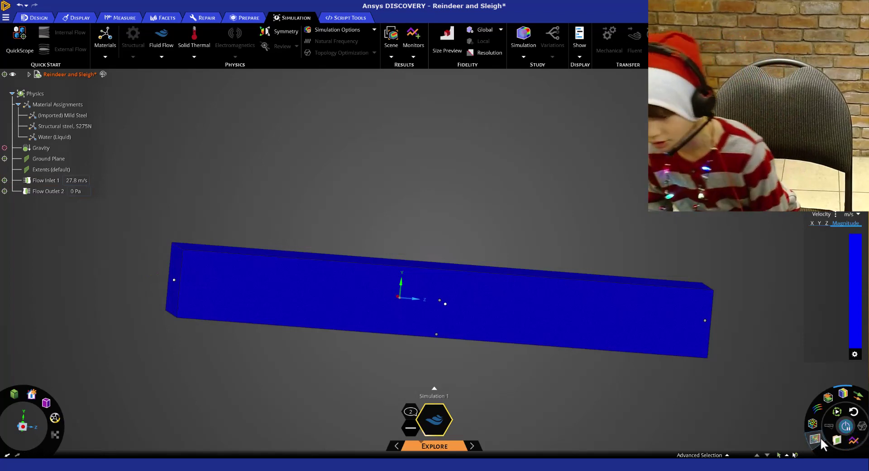
Try streamline and contour views of the velocity results before choosing particles
{"action": "mouse_move", "coordinate": [813, 425]}
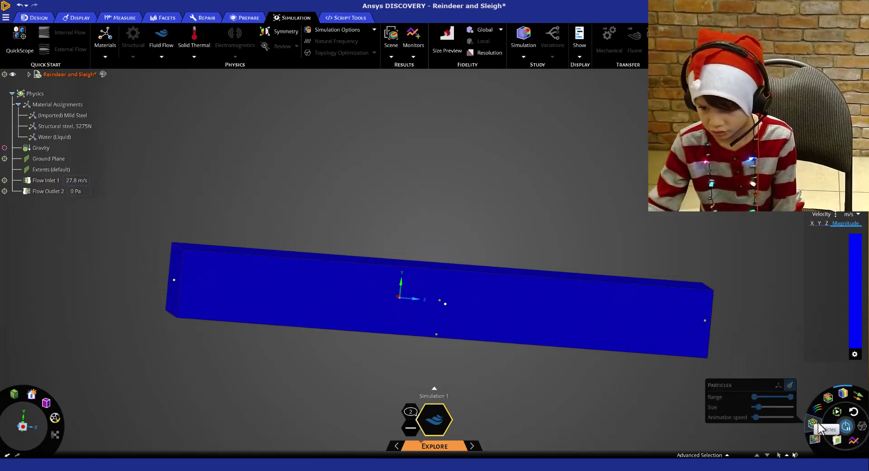
{"action": "left_click", "coordinate": [815, 420]}
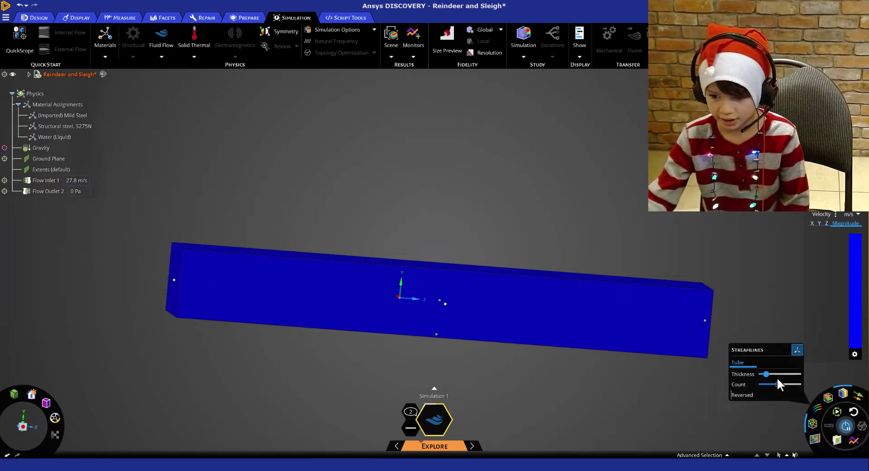
{"action": "left_click", "coordinate": [842, 394]}
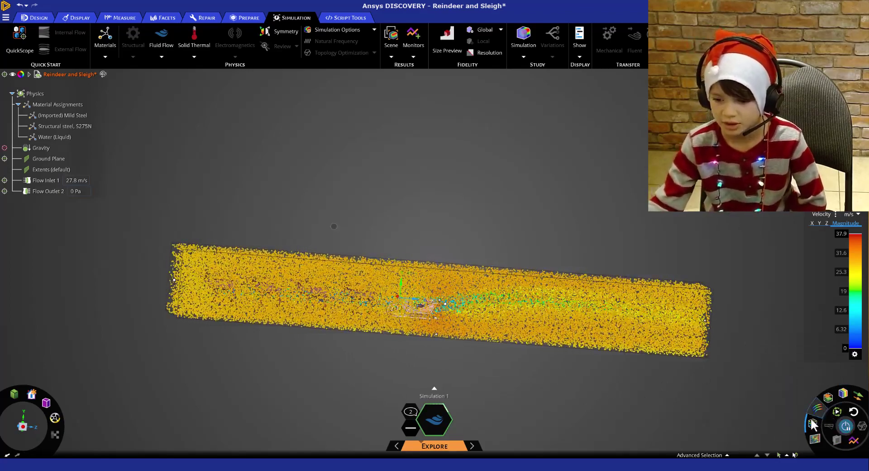
{"action": "mouse_move", "coordinate": [809, 424]}
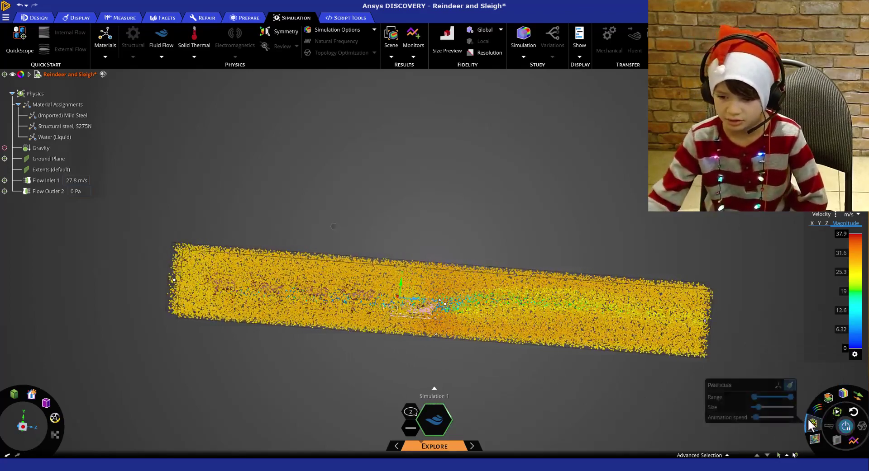
Seed velocity particles from a narrowed inlet band and frame all reindeer and the sleigh
{"action": "left_click", "coordinate": [776, 385]}
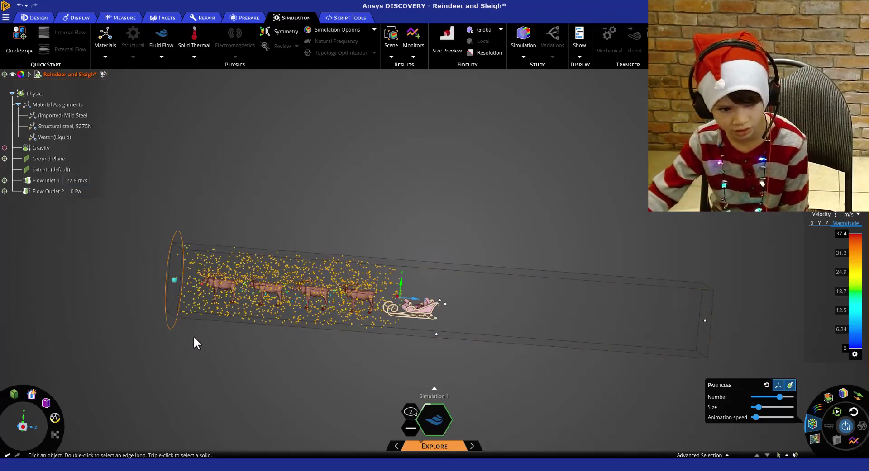
{"action": "scroll", "coordinate": [190, 337], "scroll_direction": "down", "scroll_amount": 2}
{"action": "scroll", "coordinate": [189, 342], "scroll_direction": "up", "scroll_amount": 6}
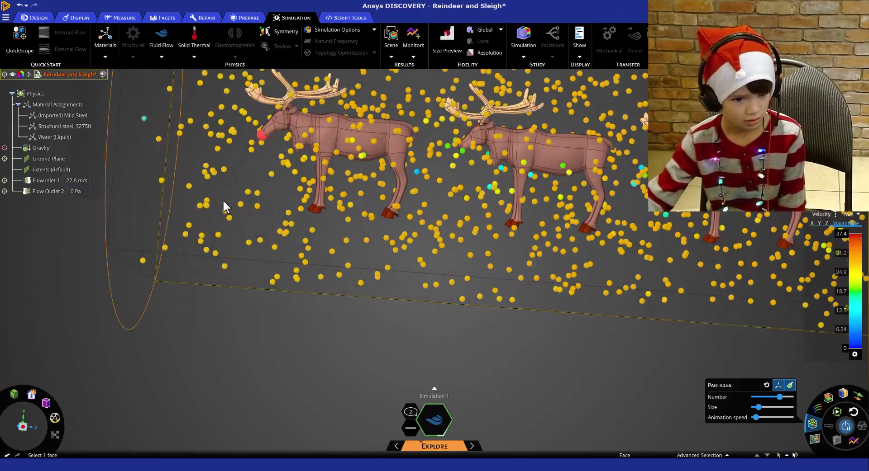
{"action": "left_click_drag", "start_coordinate": [162, 248], "coordinate": [142, 146]}
{"action": "scroll", "coordinate": [558, 373], "scroll_direction": "up", "scroll_amount": 6}
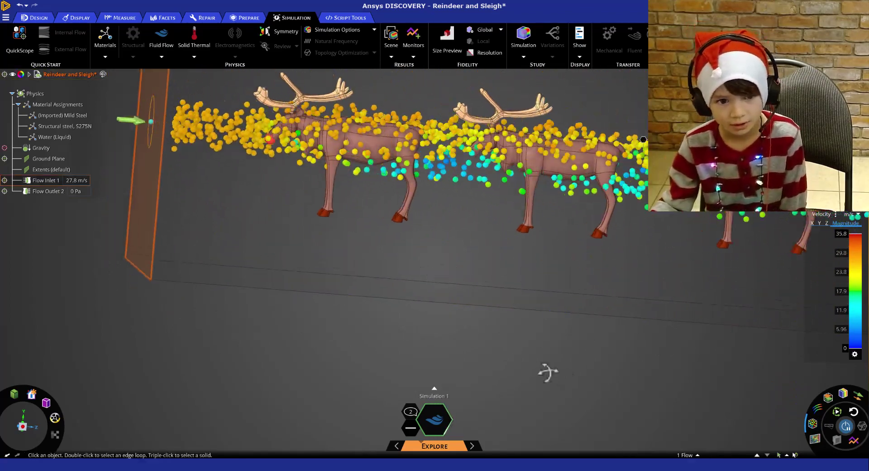
{"action": "scroll", "coordinate": [544, 371], "scroll_direction": "down", "scroll_amount": 6}
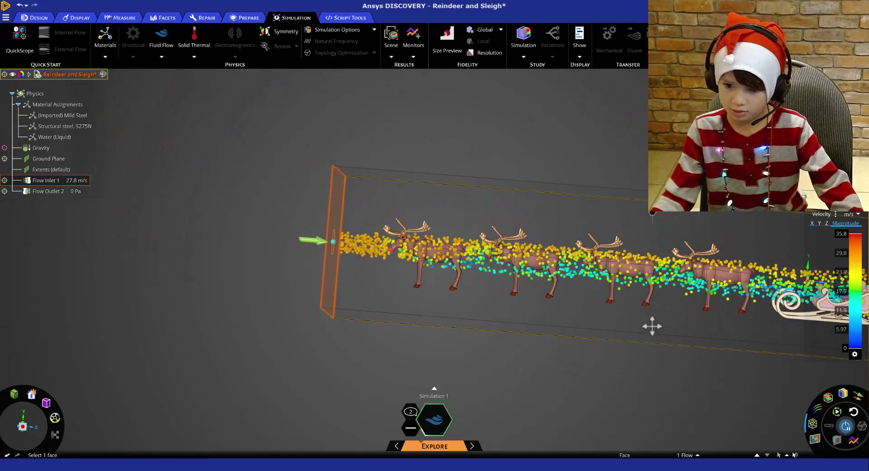
{"action": "middle_click_drag", "start_coordinate": [651, 326], "coordinate": [448, 301], "text": "shift"}
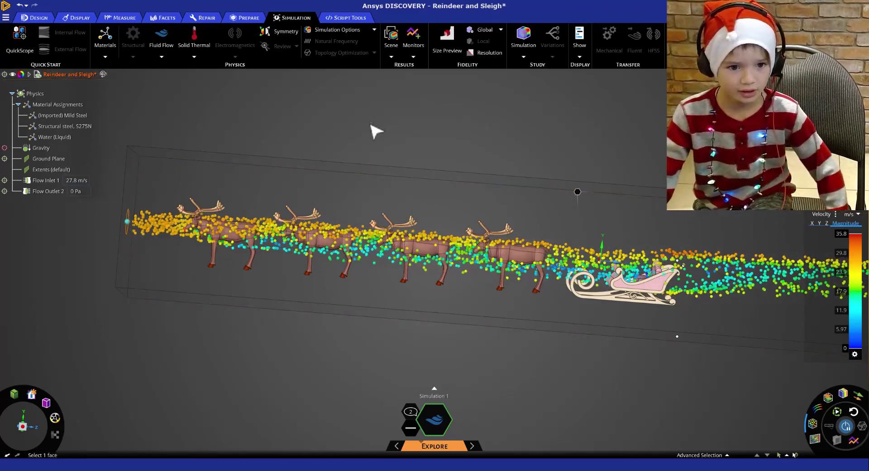
Clear the old selection, add a Force monitor, and box-select the lead reindeer
{"action": "left_click", "coordinate": [359, 149]}
{"action": "left_click", "coordinate": [405, 178]}
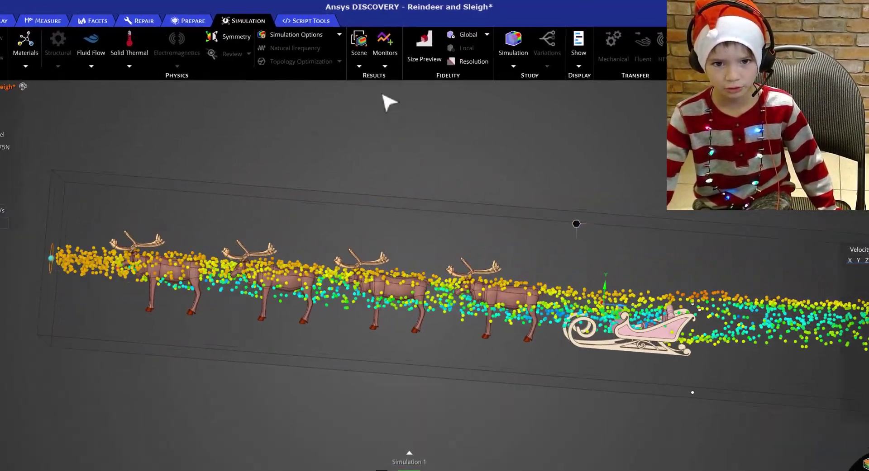
{"action": "left_click", "coordinate": [374, 35]}
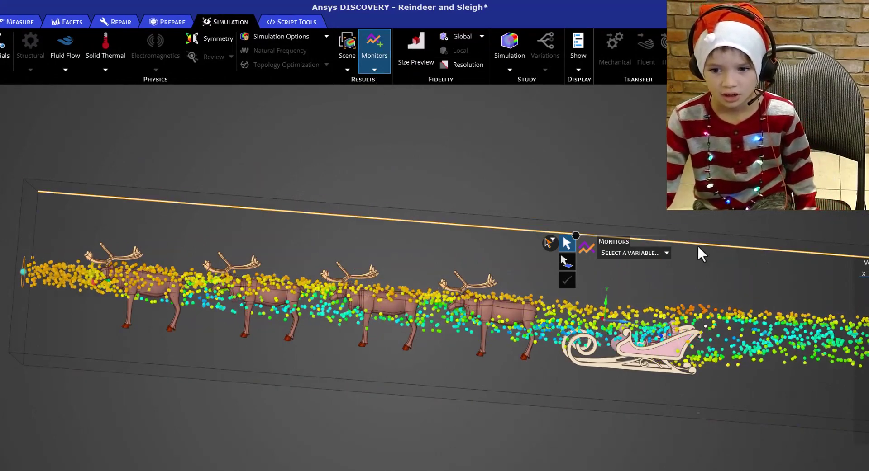
{"action": "left_click", "coordinate": [655, 253]}
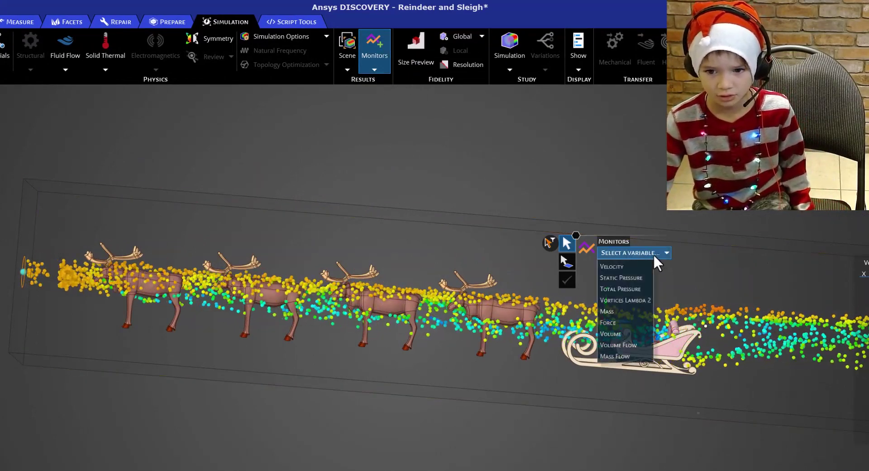
{"action": "left_click", "coordinate": [639, 319]}
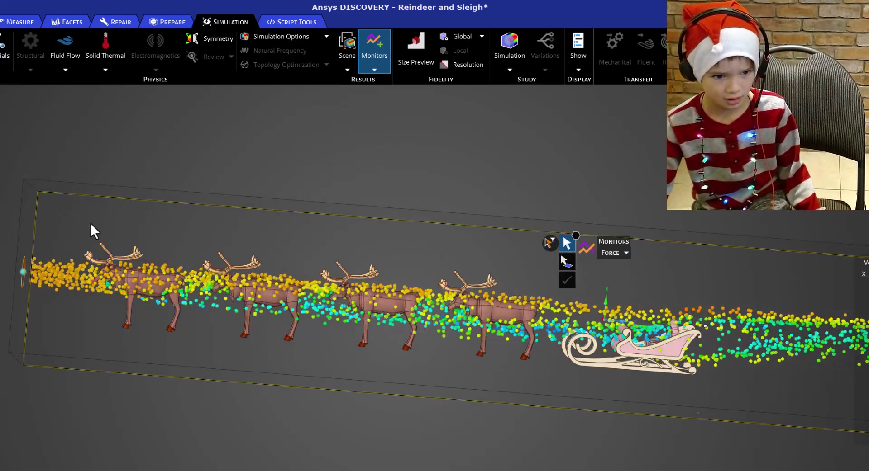
{"action": "left_click_drag", "start_coordinate": [82, 235], "coordinate": [196, 357]}
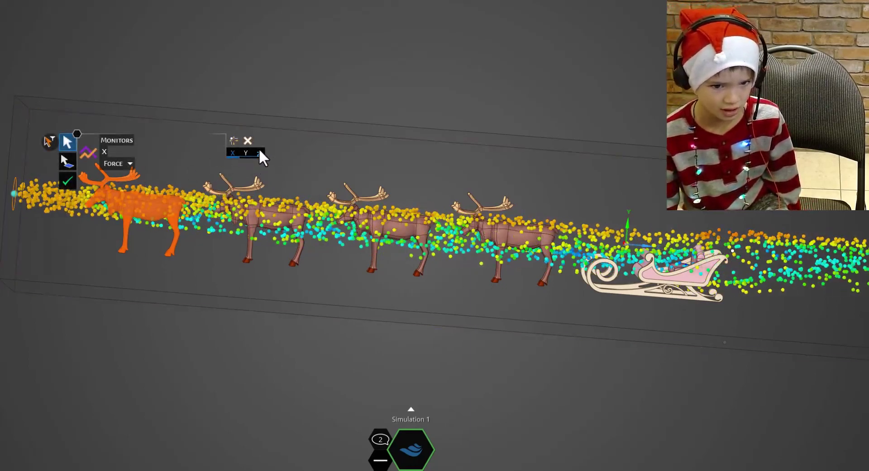
Create the first reindeer's Z force graph (57500 N) and move it to the top
{"action": "left_click", "coordinate": [258, 153]}
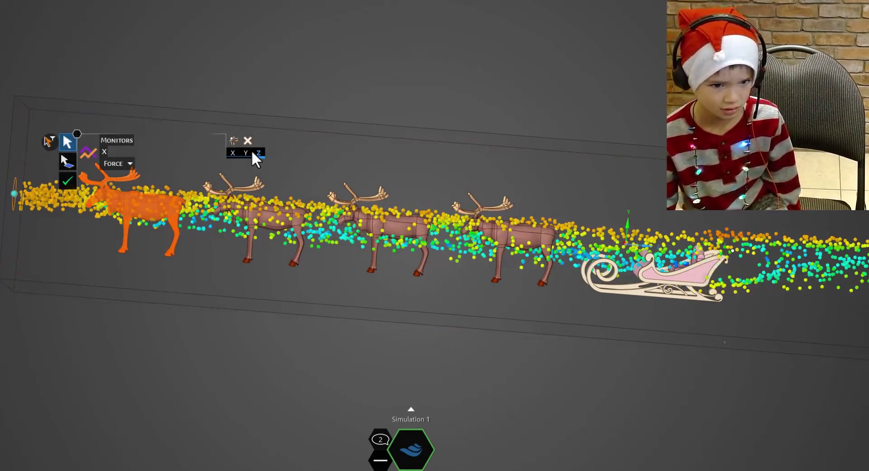
{"action": "left_click", "coordinate": [68, 181]}
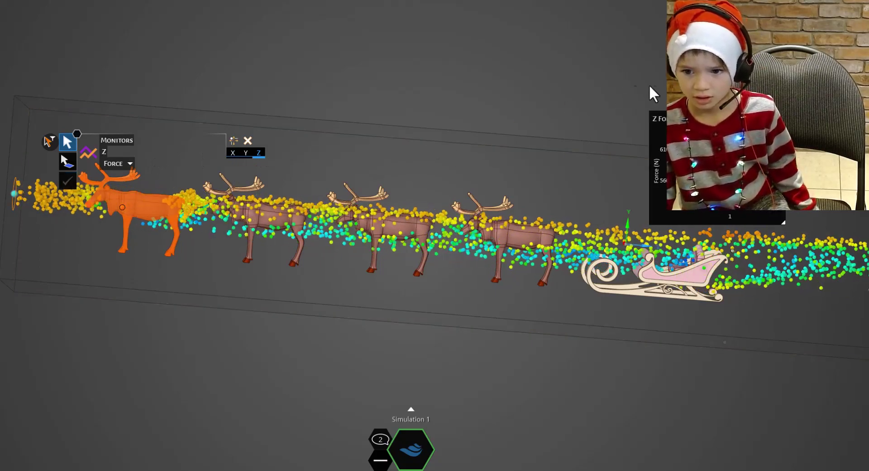
{"action": "left_click_drag", "start_coordinate": [656, 119], "coordinate": [111, 87]}
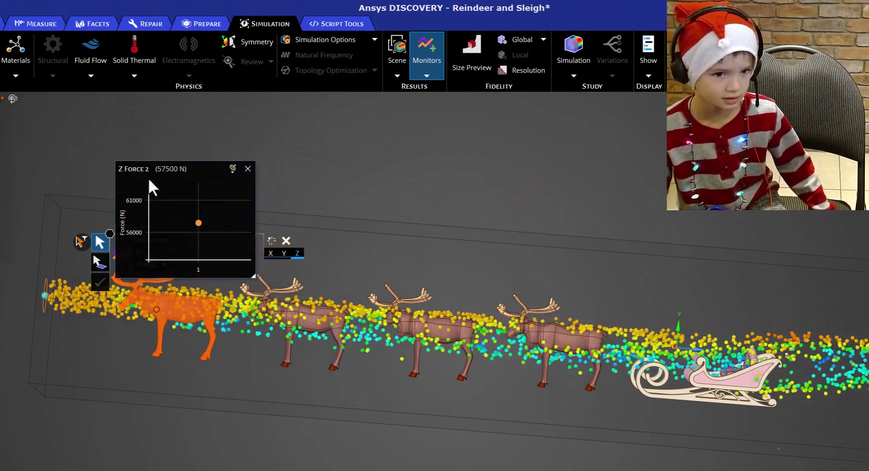
{"action": "left_click_drag", "start_coordinate": [148, 178], "coordinate": [141, 116]}
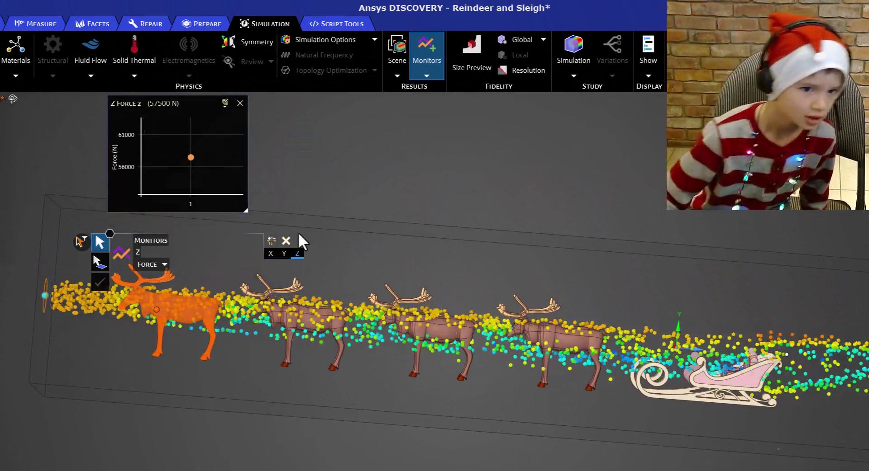
Add the second reindeer's Z force graph (37300 N) beside the first
{"action": "left_click_drag", "start_coordinate": [234, 247], "coordinate": [357, 385]}
{"action": "left_click", "coordinate": [185, 293]}
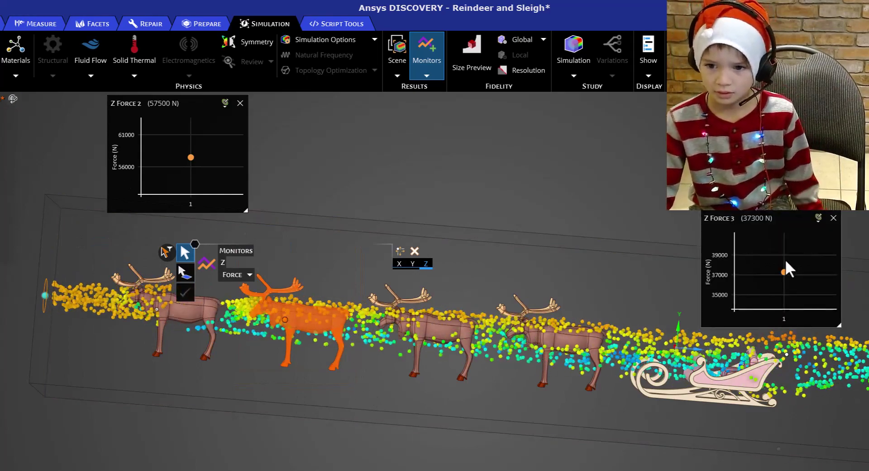
{"action": "left_click_drag", "start_coordinate": [785, 259], "coordinate": [332, 143]}
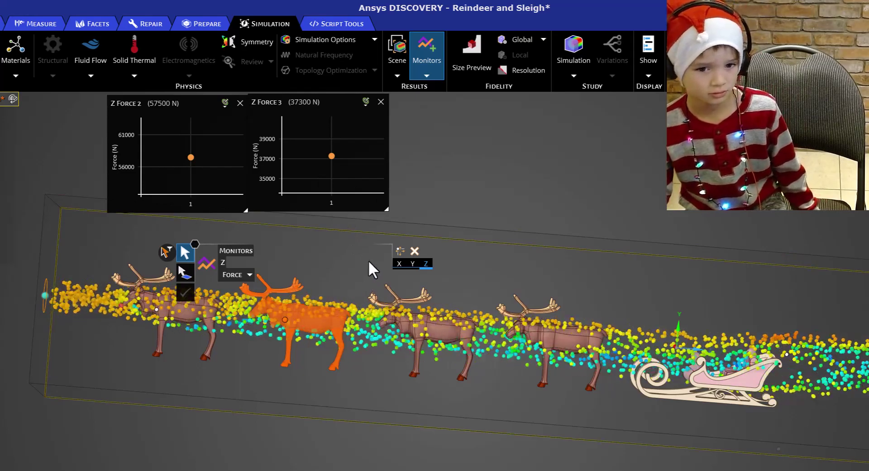
Create Z Force 4 (32800 N) and Z Force 5 (43700 N) drag graphs for the third and fourth reindeer
{"action": "left_click", "coordinate": [501, 176]}
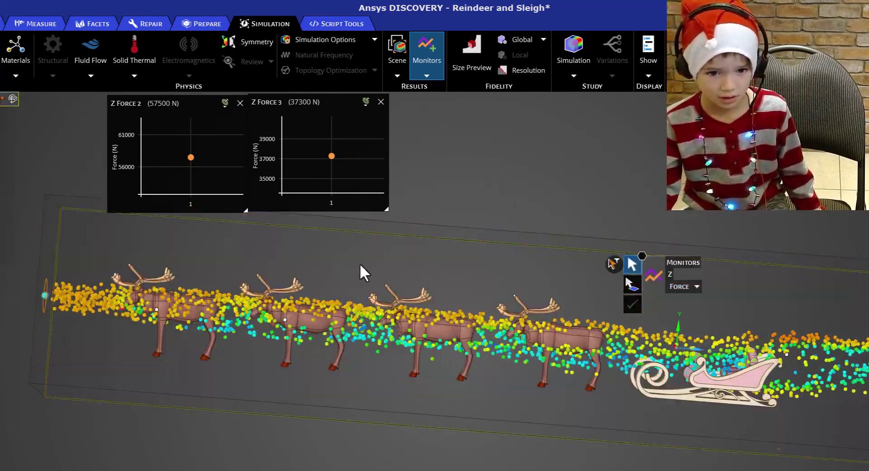
{"action": "left_click_drag", "start_coordinate": [360, 265], "coordinate": [490, 403]}
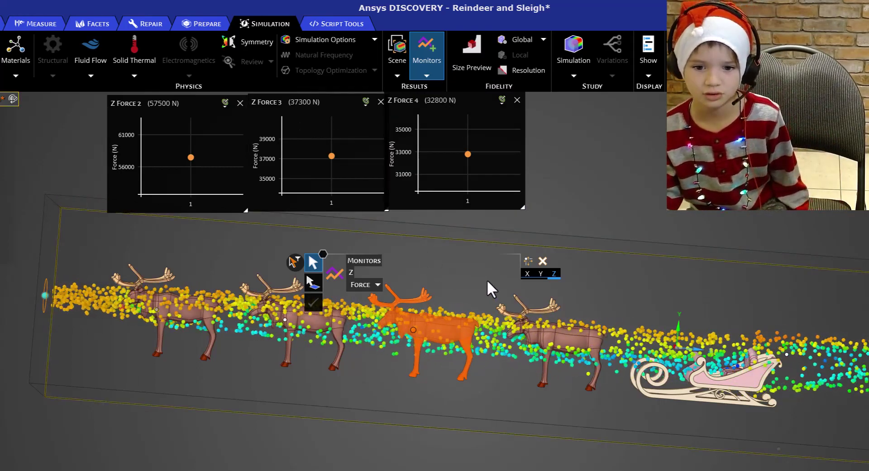
{"action": "left_click_drag", "start_coordinate": [492, 273], "coordinate": [615, 395]}
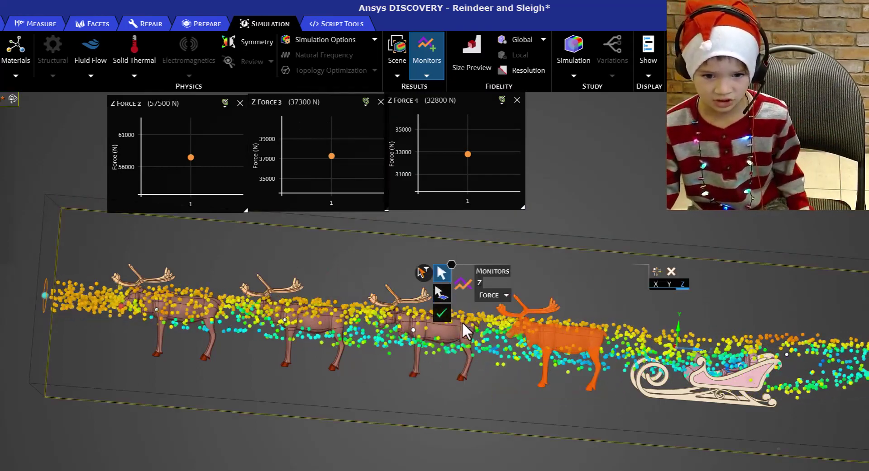
{"action": "left_click", "coordinate": [441, 312]}
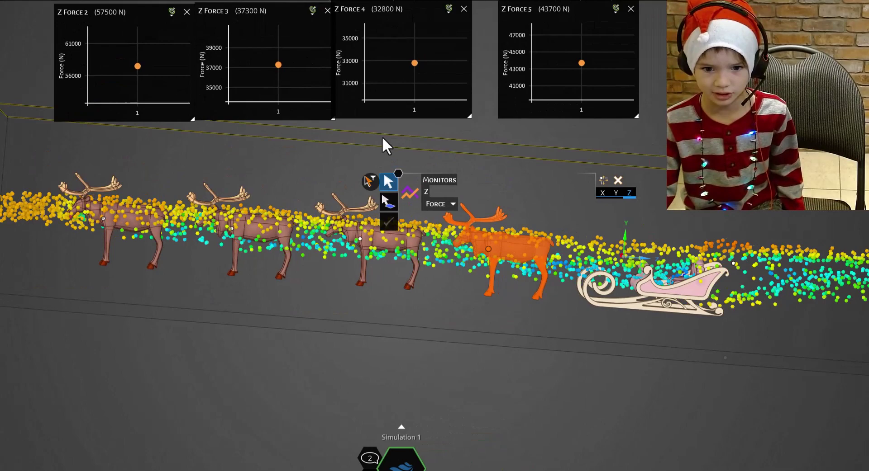
Create the Y Force 6 lift graph (10400 N) for the first reindeer and place it lower left
{"action": "left_click_drag", "start_coordinate": [54, 147], "coordinate": [175, 288]}
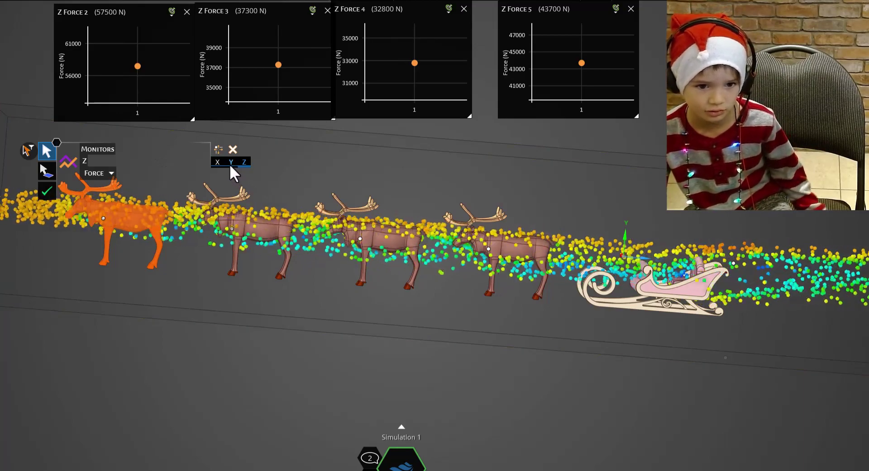
{"action": "left_click", "coordinate": [230, 163]}
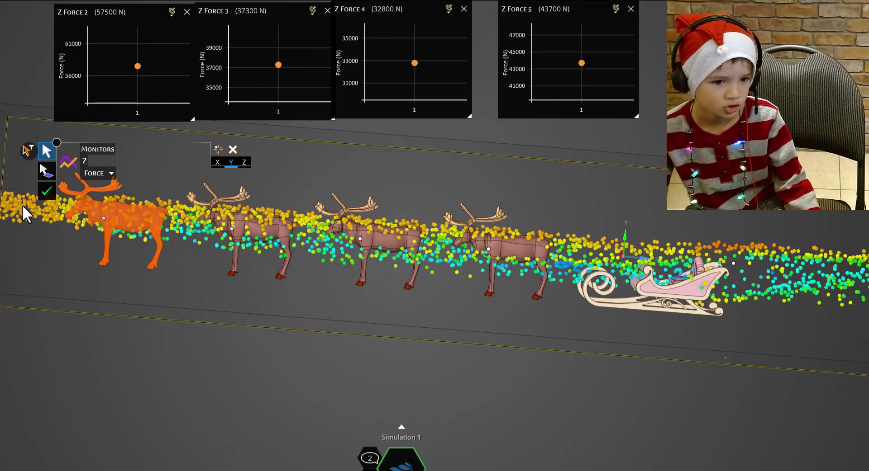
{"action": "left_click", "coordinate": [607, 250]}
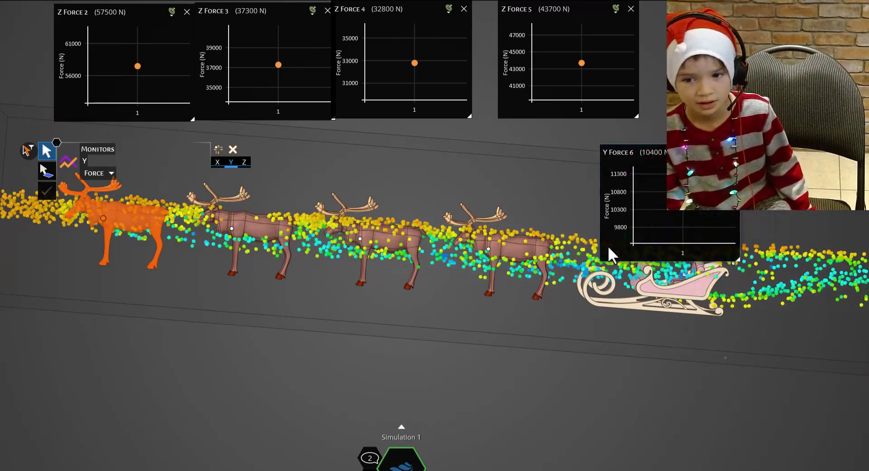
{"action": "left_click", "coordinate": [326, 357]}
{"action": "left_click_drag", "start_coordinate": [235, 376], "coordinate": [96, 387]}
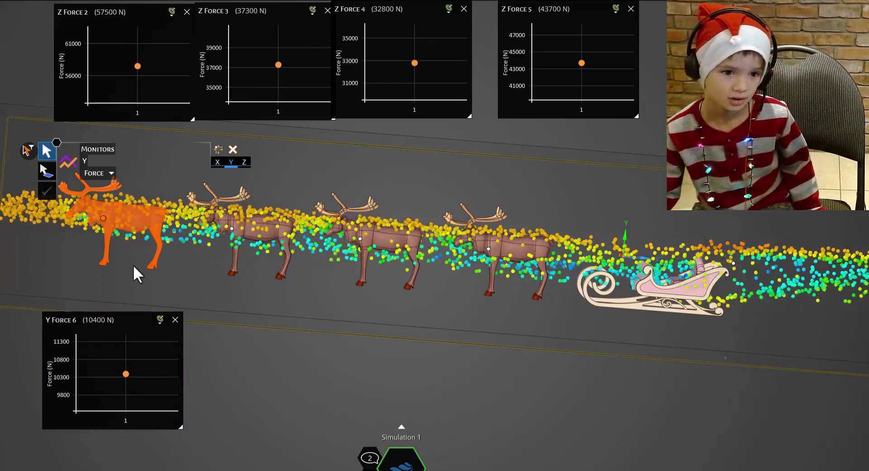
Create Y Force 7, 8 and 9 lift graphs for reindeer two to four (10500, 18500, 5740 N)
{"action": "left_click", "coordinate": [144, 212]}
{"action": "left_click", "coordinate": [138, 195]}
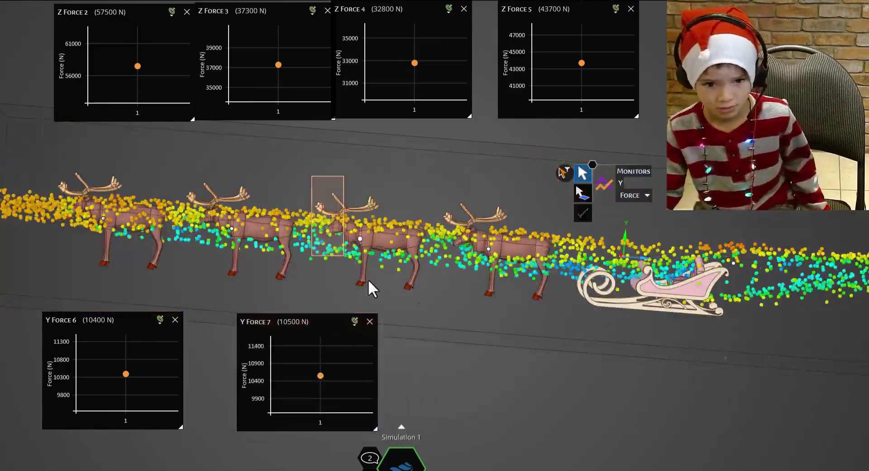
{"action": "left_click", "coordinate": [366, 271]}
{"action": "left_click", "coordinate": [258, 207]}
{"action": "left_click", "coordinate": [517, 295]}
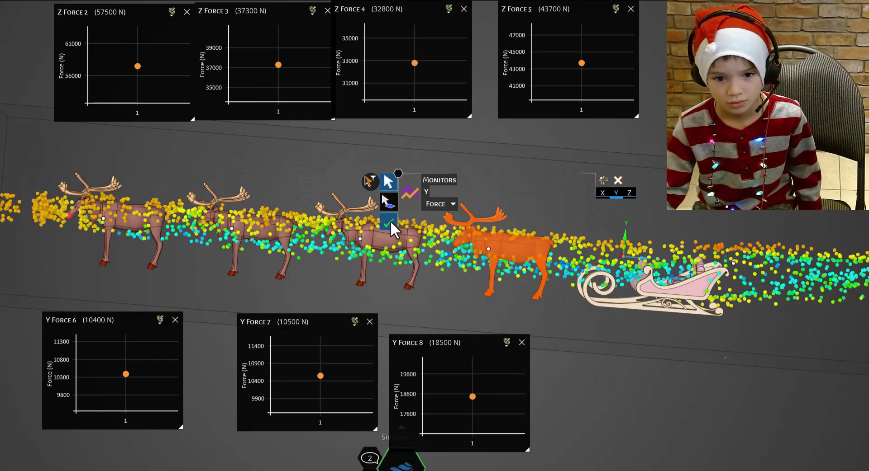
{"action": "left_click", "coordinate": [390, 222]}
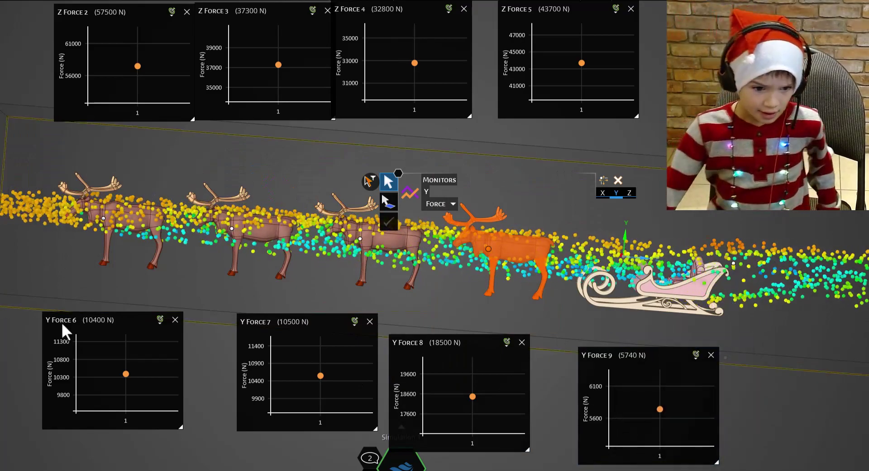